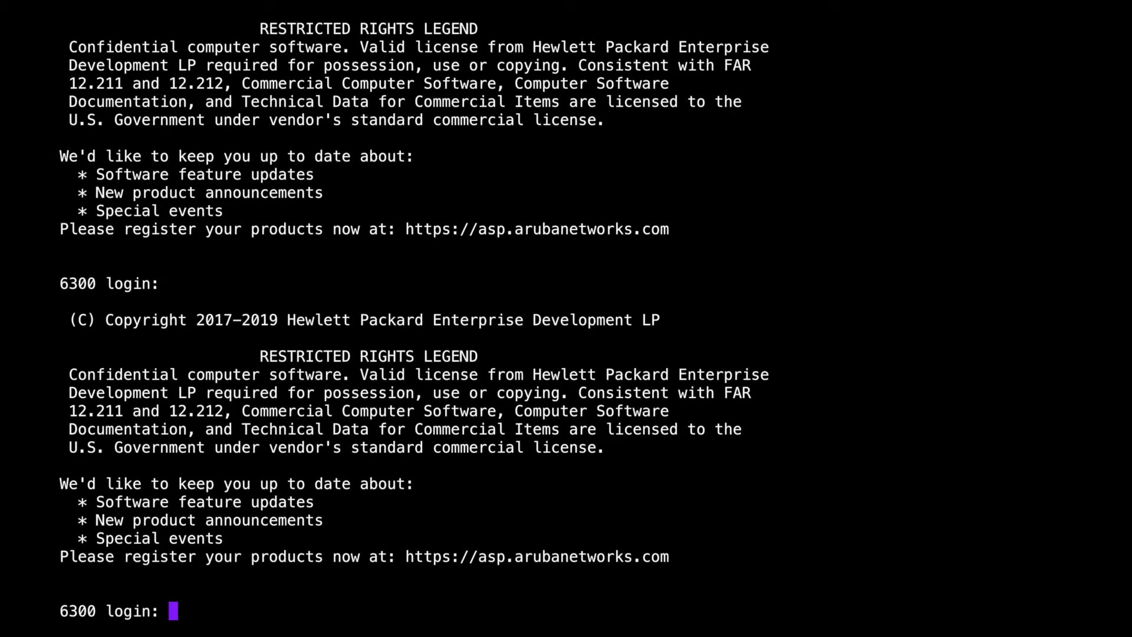
Step: Log in at the console and run 'sh int mgmt', noting the DHCP address mode
type("admin")
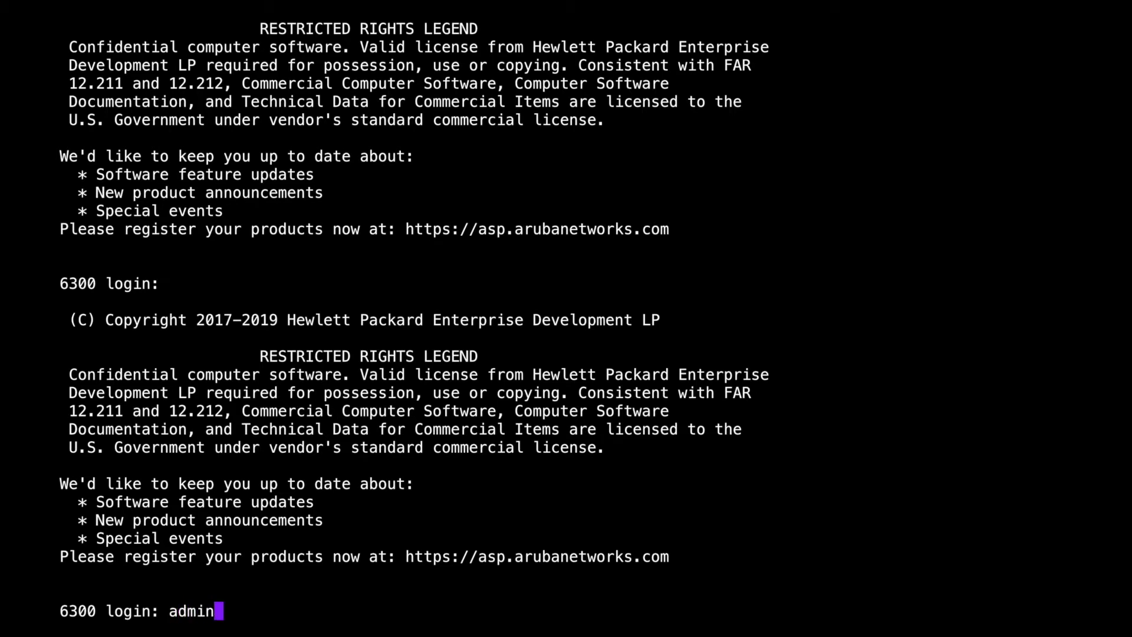
key("Return")
key("Return")
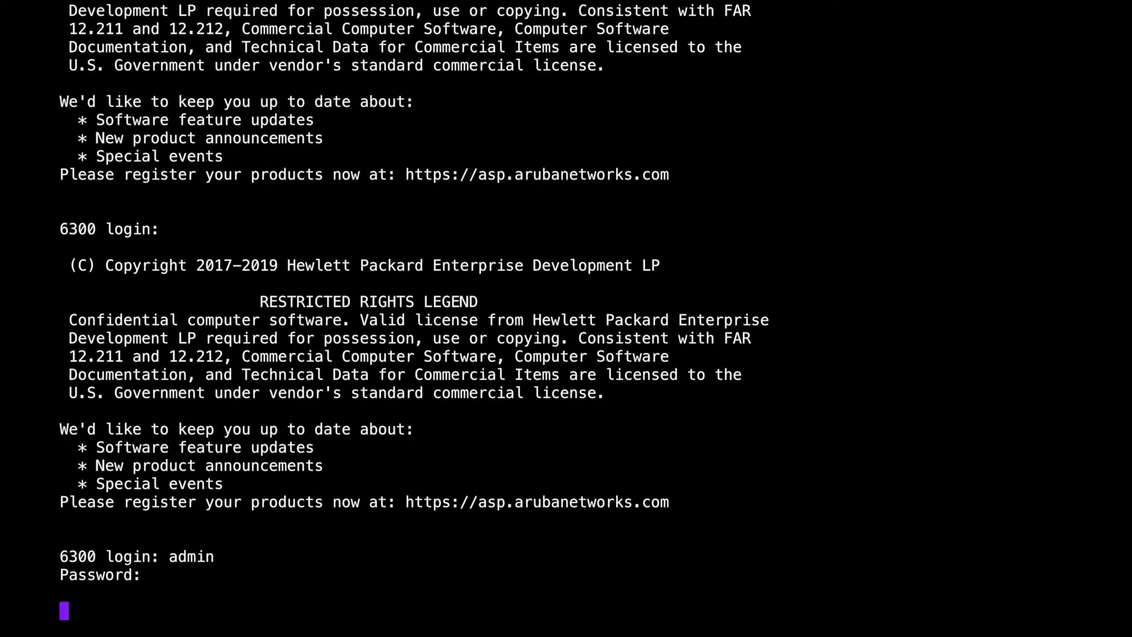
type("sh int mgmt")
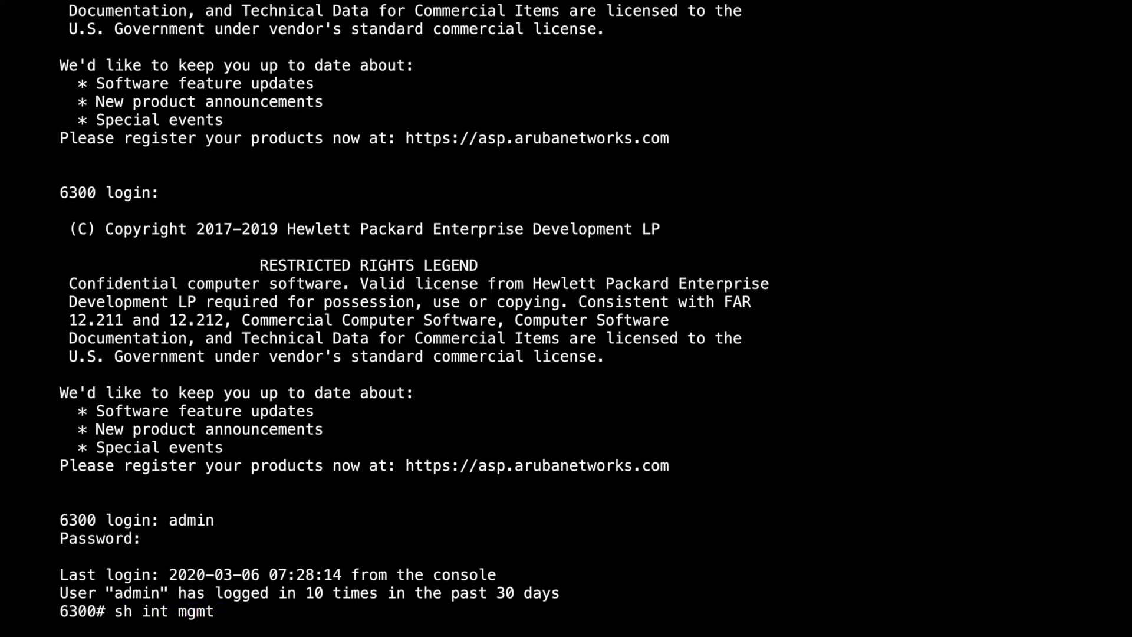
key("Return")
key("Return")
key("Return")
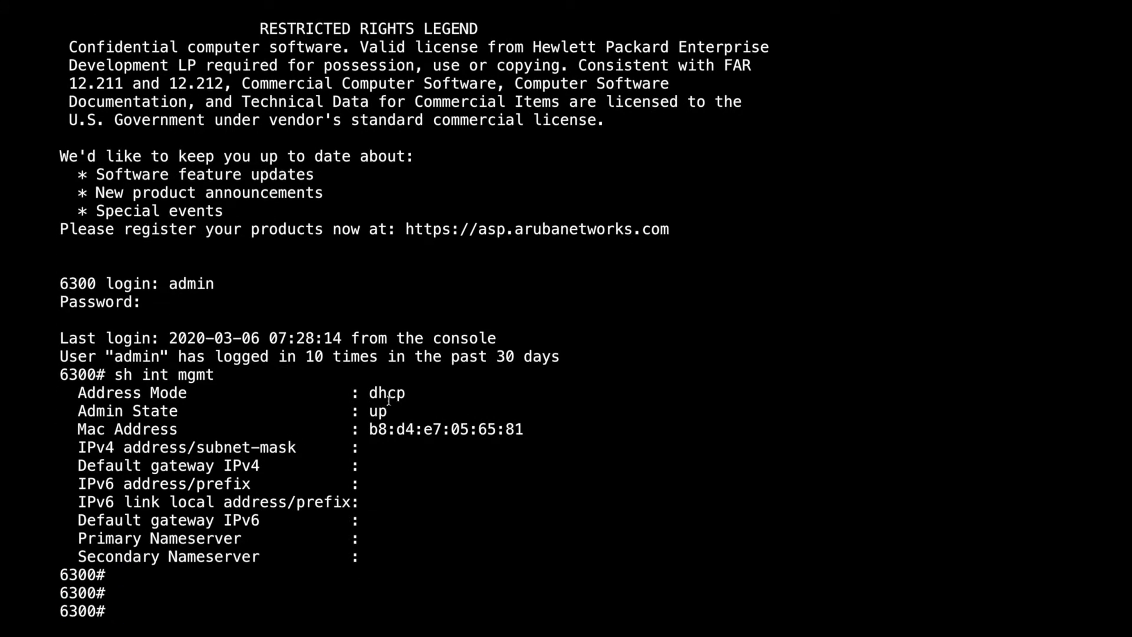
triple_click(408, 394)
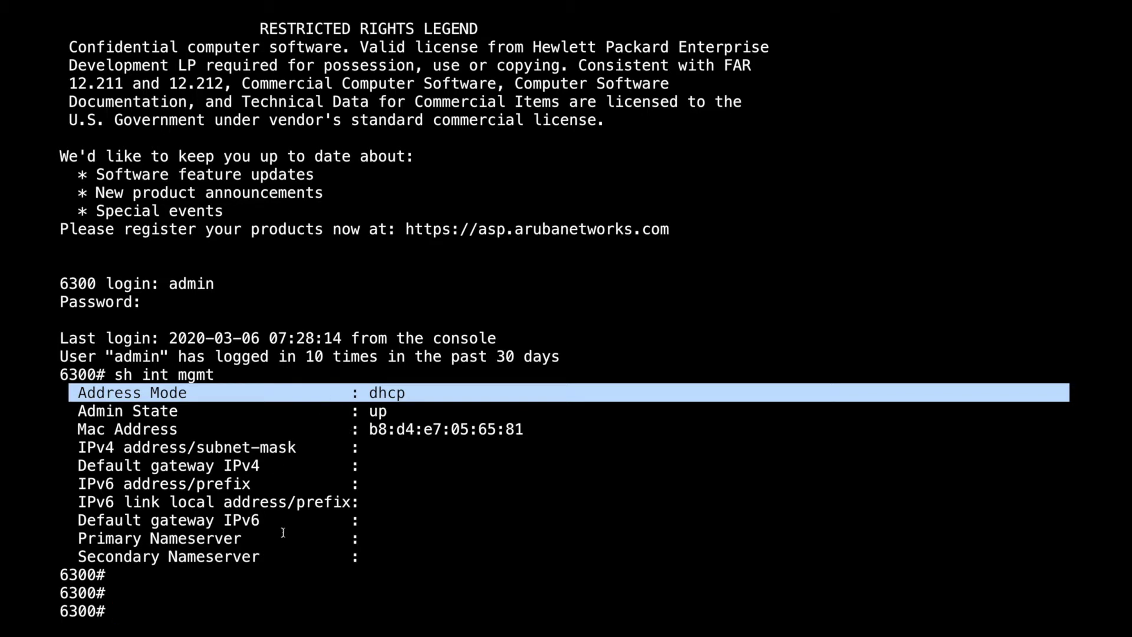
Step: Show the management interface running config with 'sh run int mgmt', confirming 'ip dhcp'
type("sh run int mgmt")
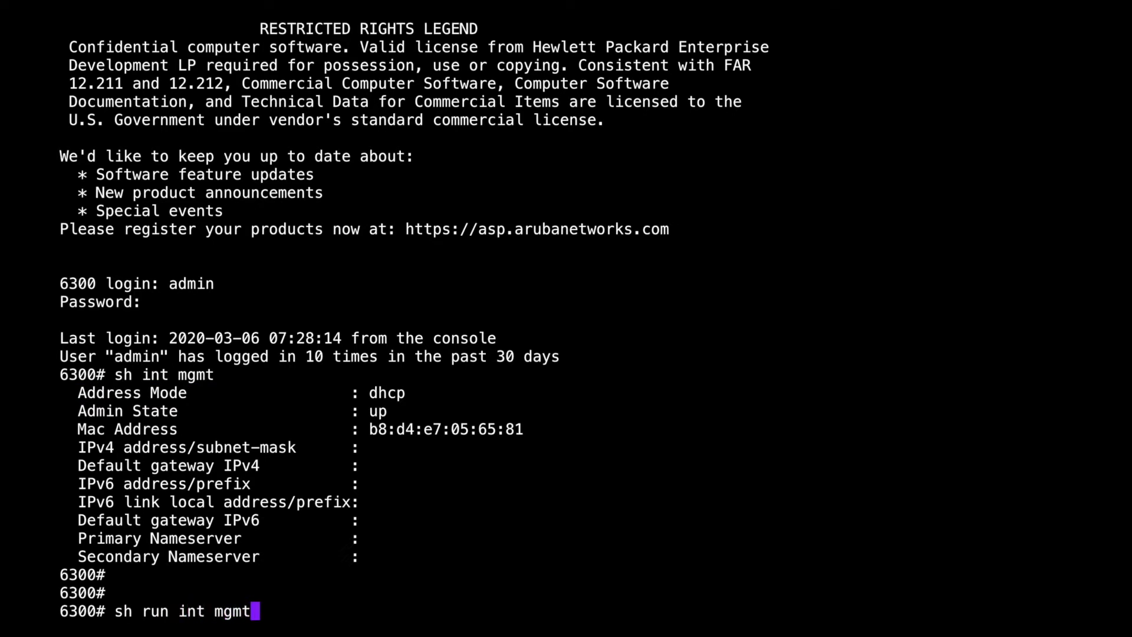
key("Return")
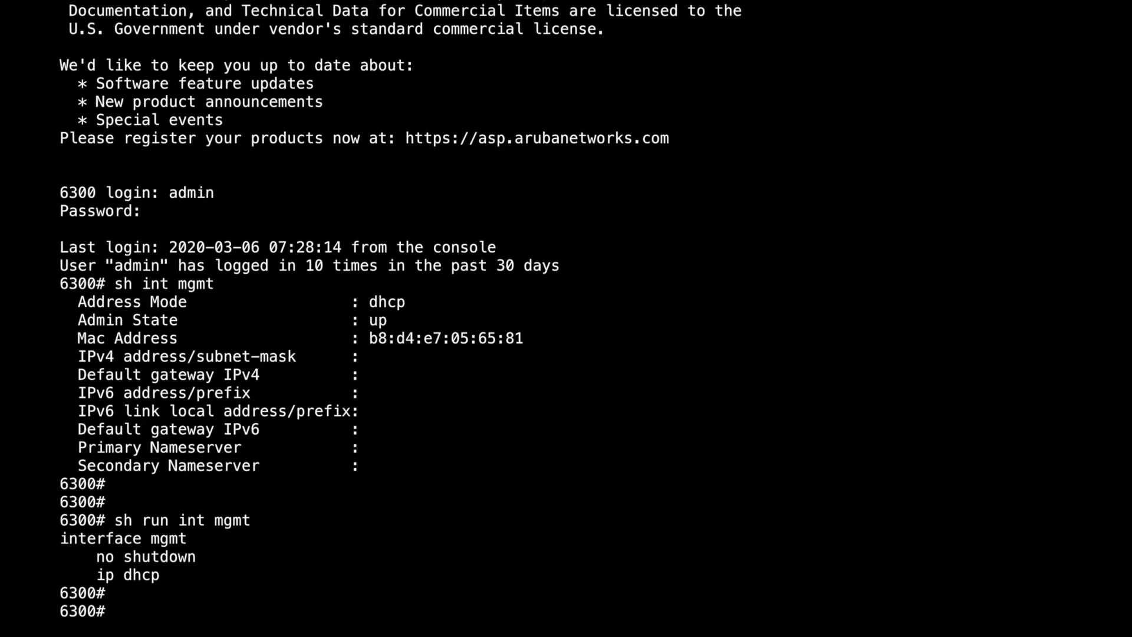
key("Return")
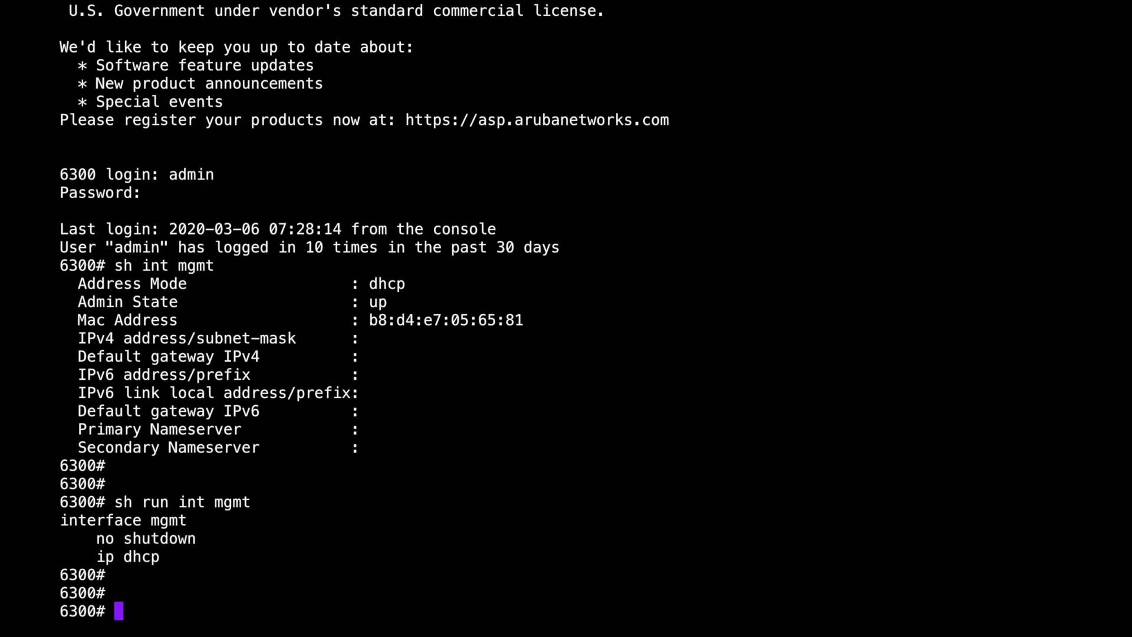
Step: Rerun 'sh run int mgmt' and 'sh int mgmt' to recheck the management interface addresses
key("Return")
key("Return")
key("Return")
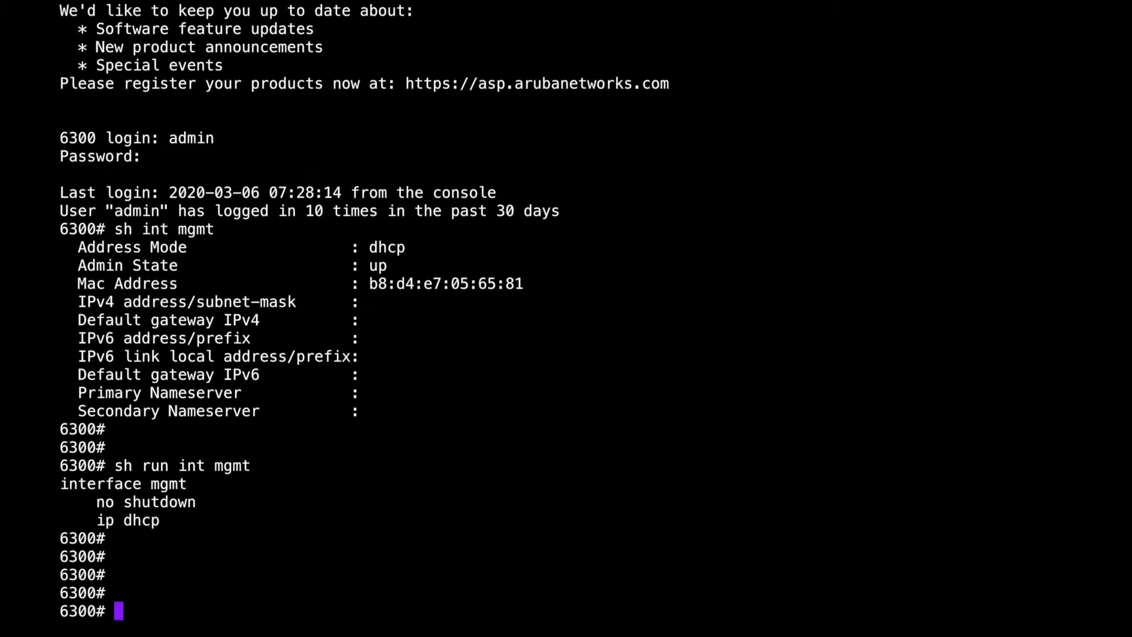
key("Up")
key("Return")
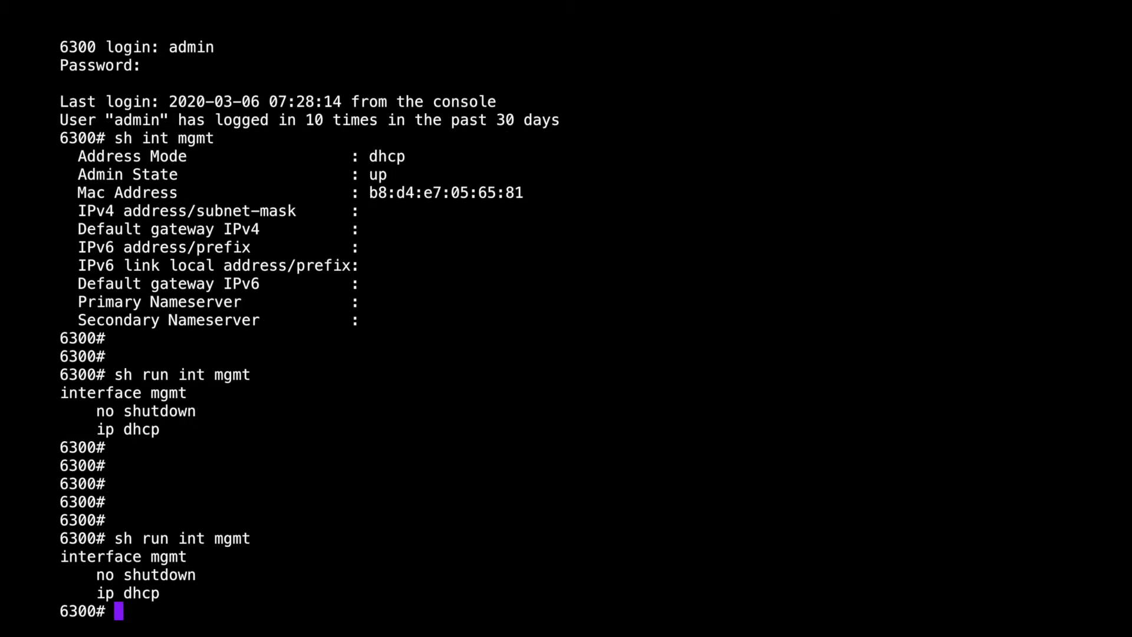
key("Up")
key("Up")
key("Return")
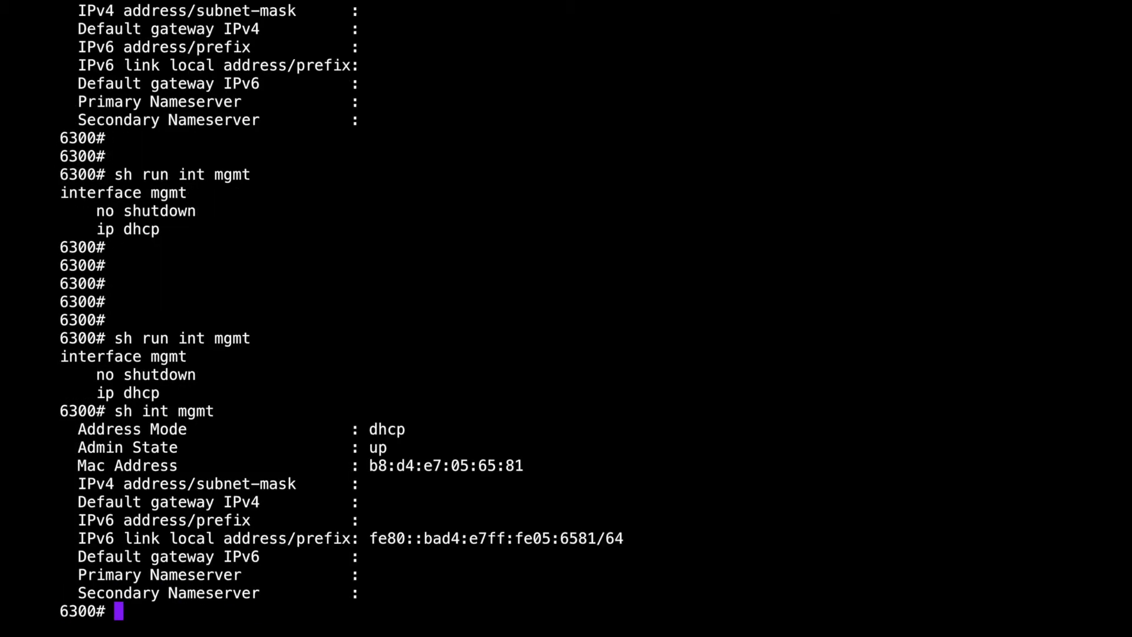
key("Return")
key("Return")
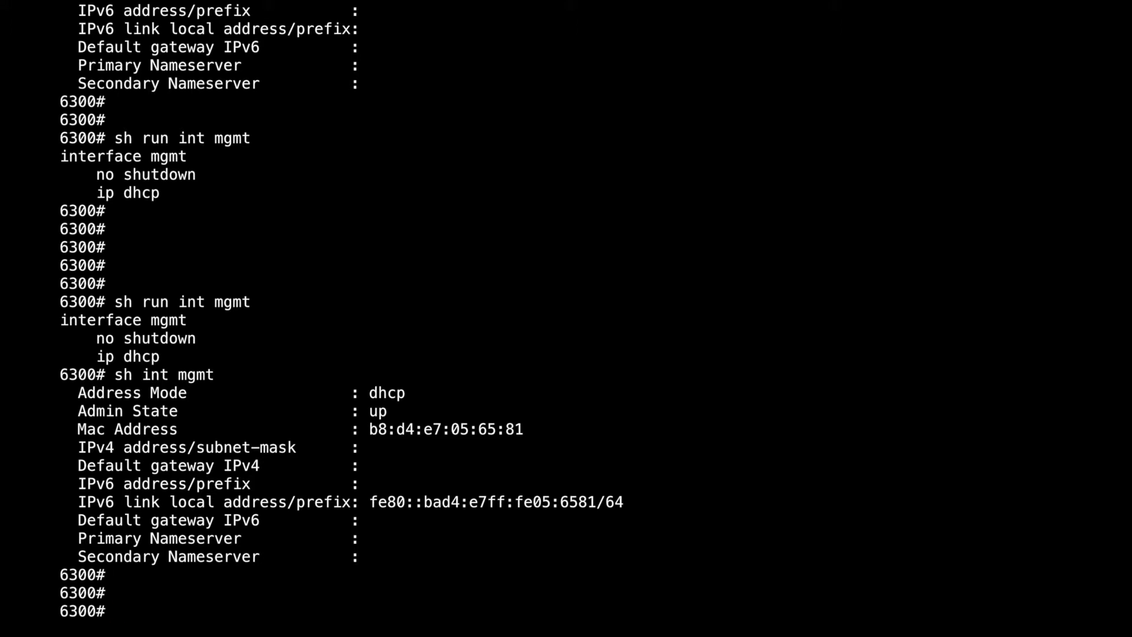
key("Return")
key("Return")
key("Return")
key("Return")
key("Return")
Step: Rerun 'sh int mgmt' to check the management interface addresses again
key("Up")
key("Return")
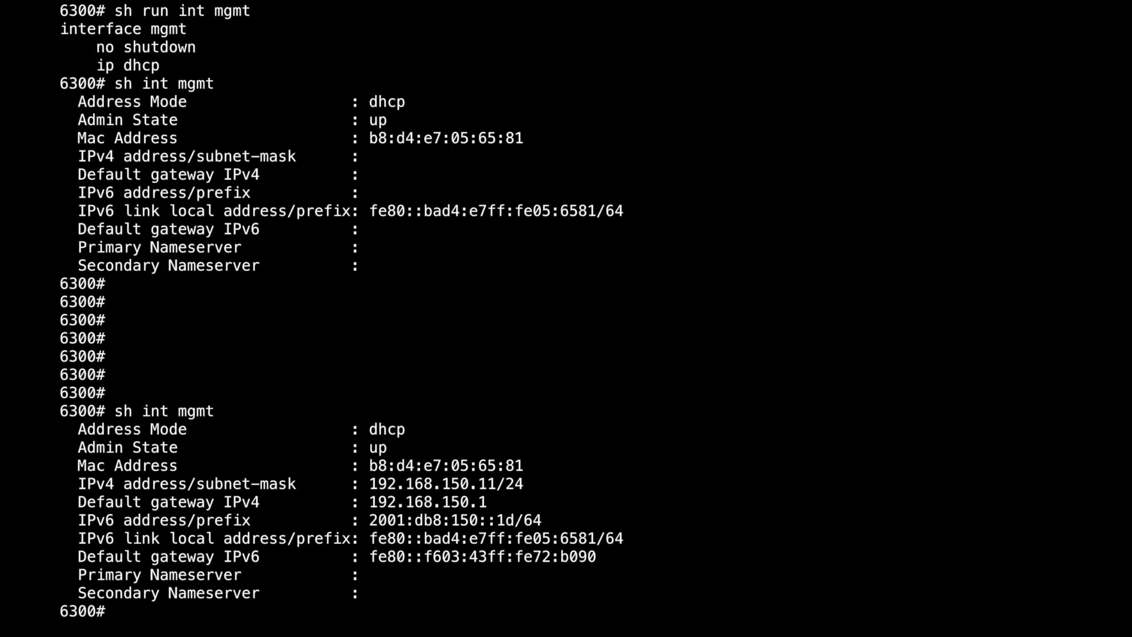
key("Return")
key("Return")
key("Return")
key("Return")
key("Return")
key("Return")
key("Return")
key("Return")
key("Return")
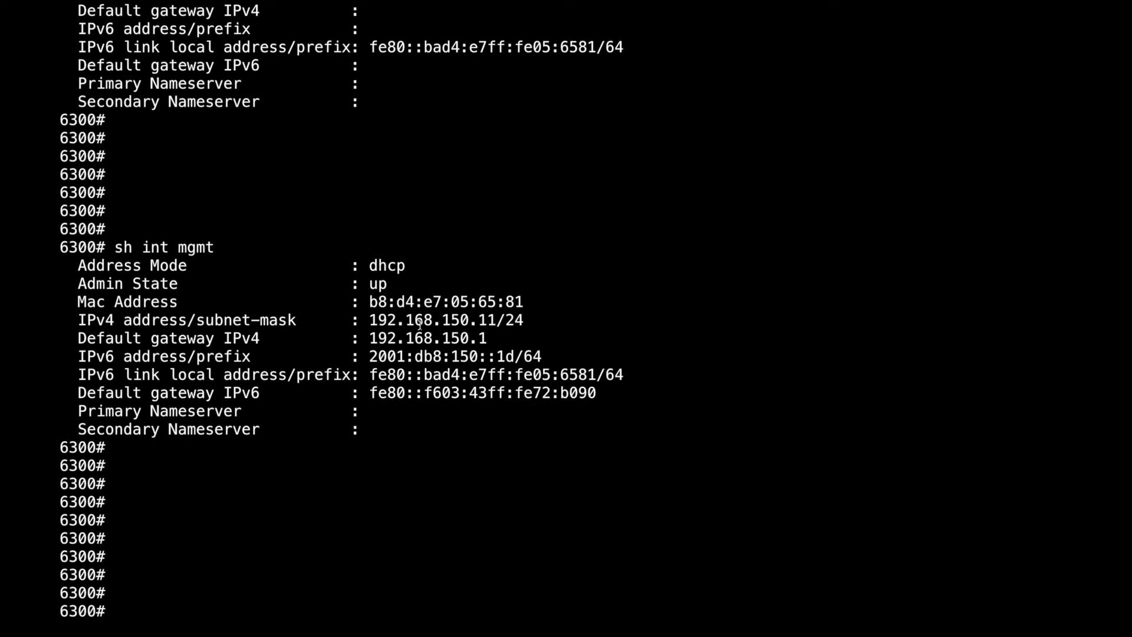
Step: Highlight IPv4 192.168.150.11/24, gateway 192.168.150.1 and IPv6 2001:db8:150::1d/64 in the output
left_click_drag(370, 320, 524, 320)
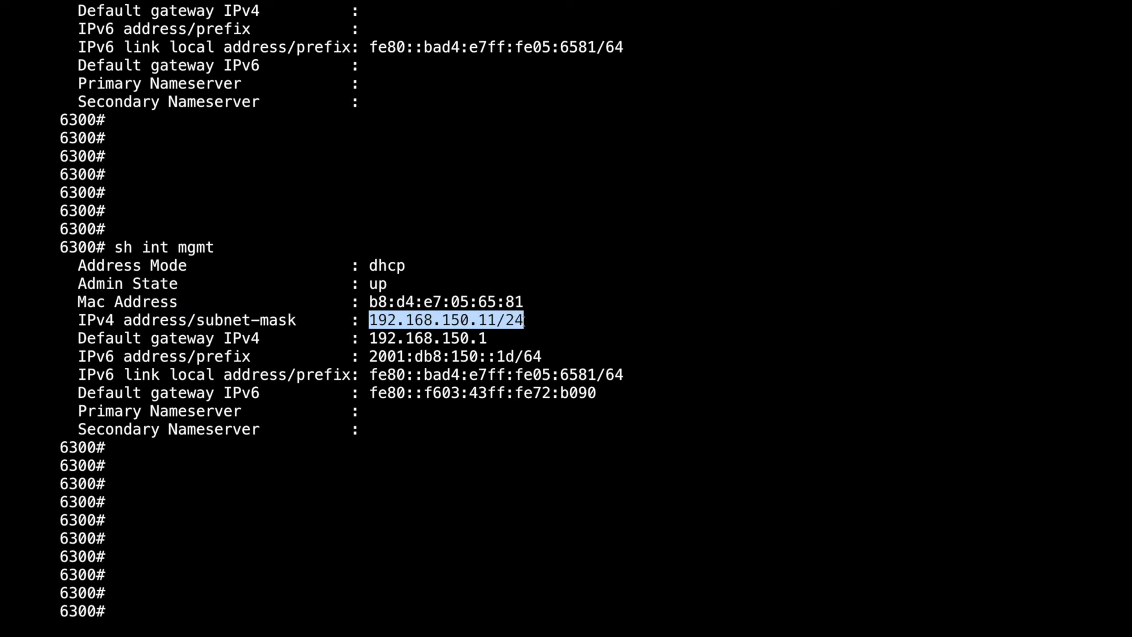
left_click_drag(369, 338, 488, 337)
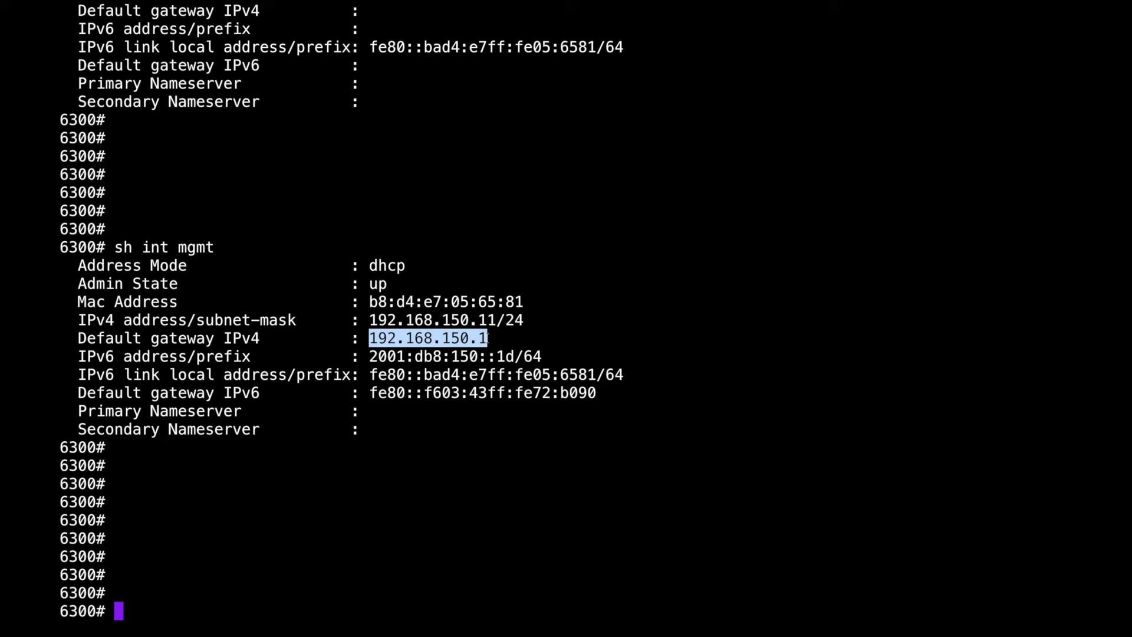
left_click_drag(543, 357, 369, 356)
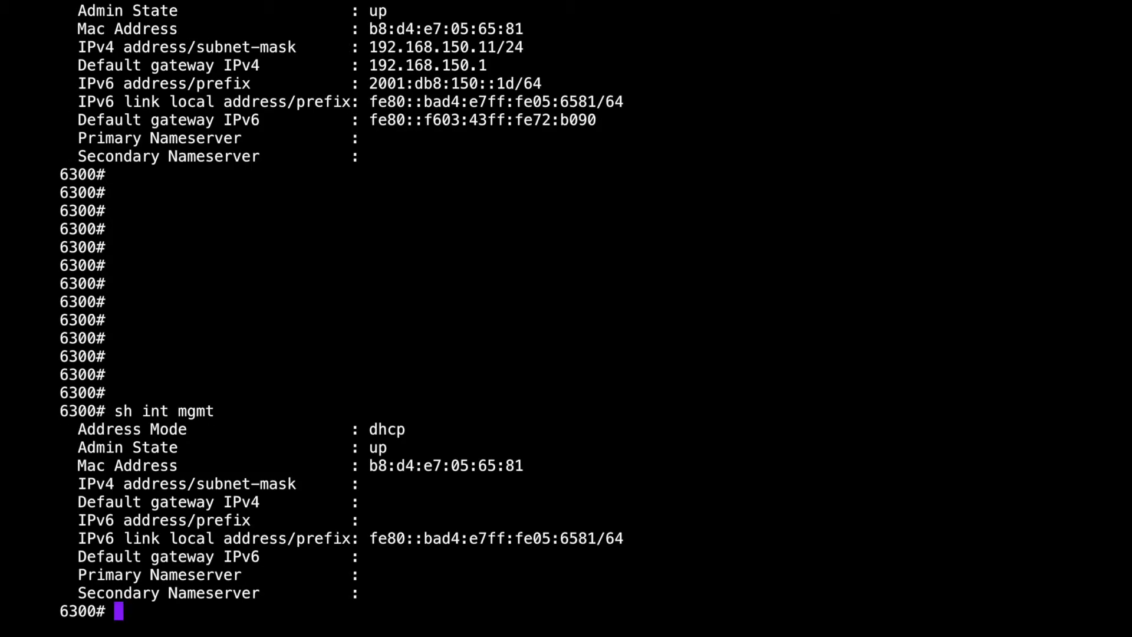
Step: Rerun 'sh int mgmt' until IPv4 192.168.150.11/24 and IPv6 2001:db8:150::2b/64 reappear
key("Return")
key("Return")
key("Return")
key("Return")
key("Return")
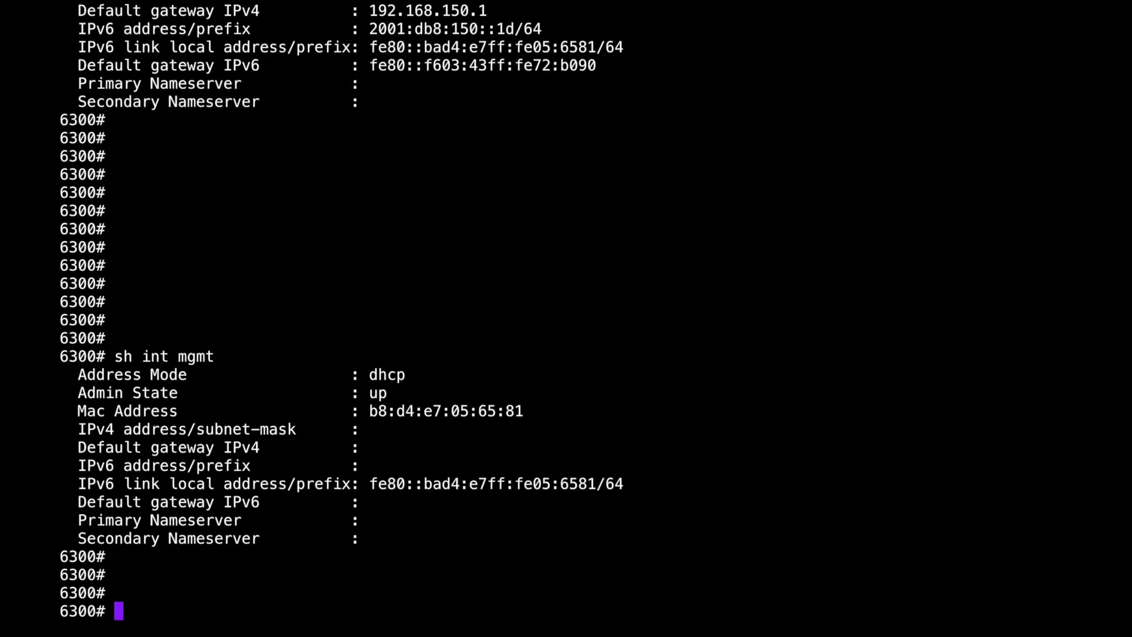
key("Up")
key("Return")
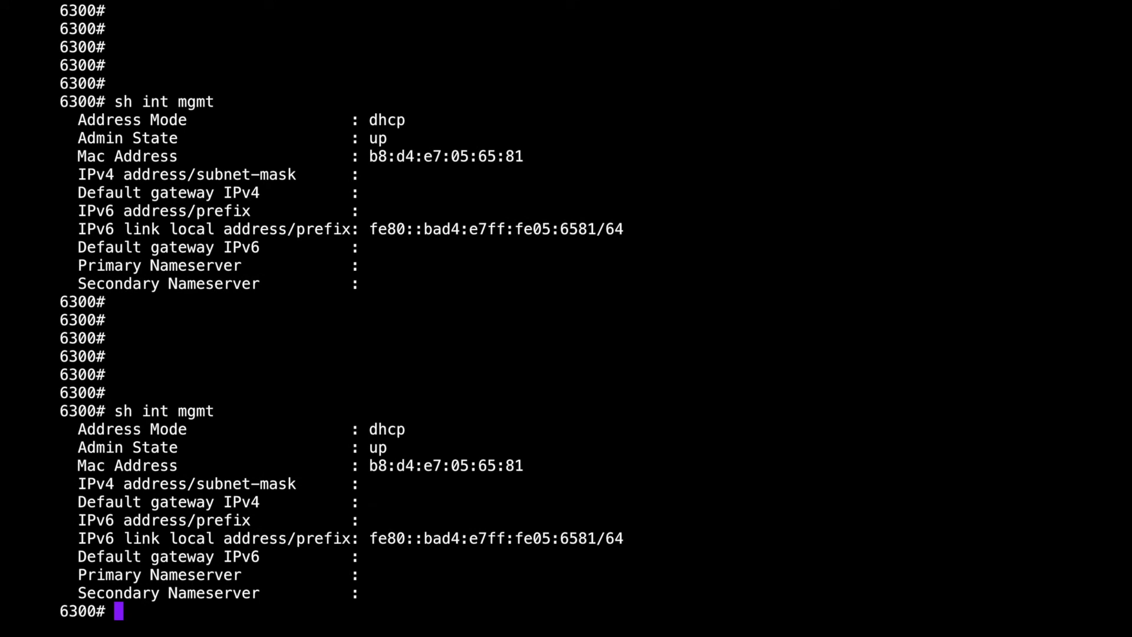
key("Return")
key("Return")
key("Return")
key("Return")
key("Return")
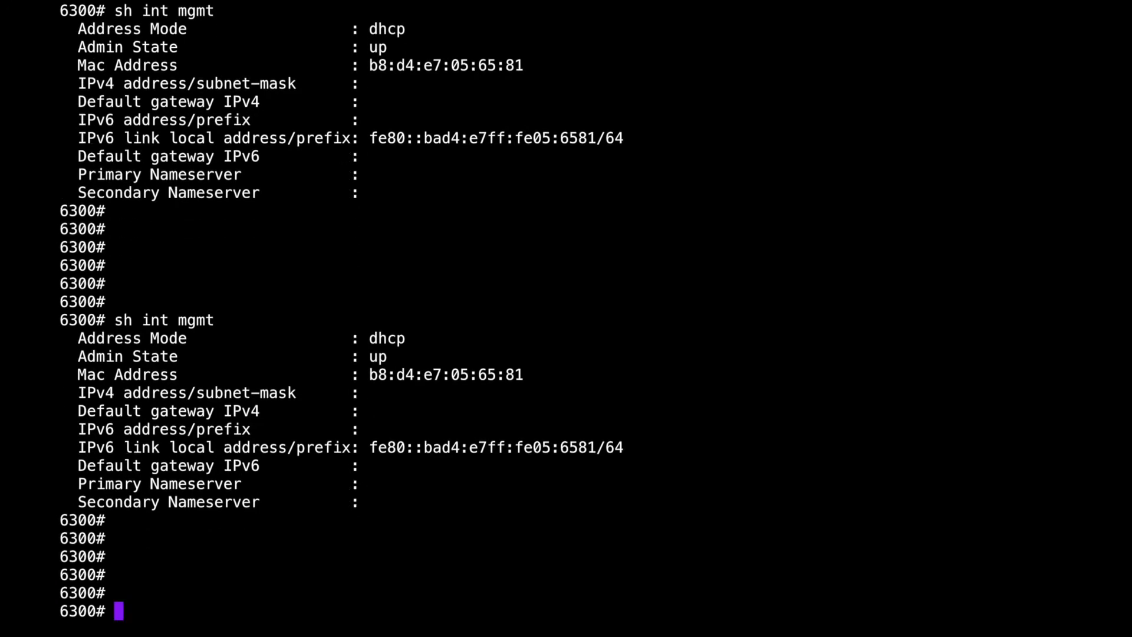
key("Up")
key("Return")
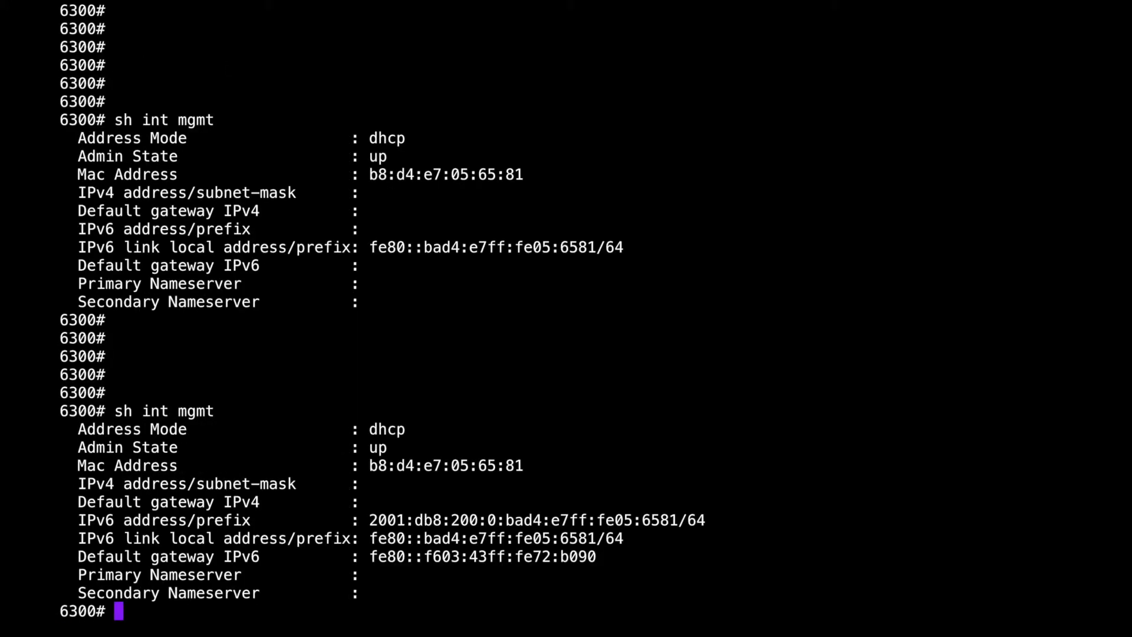
key("Return")
key("Return")
key("Return")
key("Return")
key("Return")
key("Return")
key("Return")
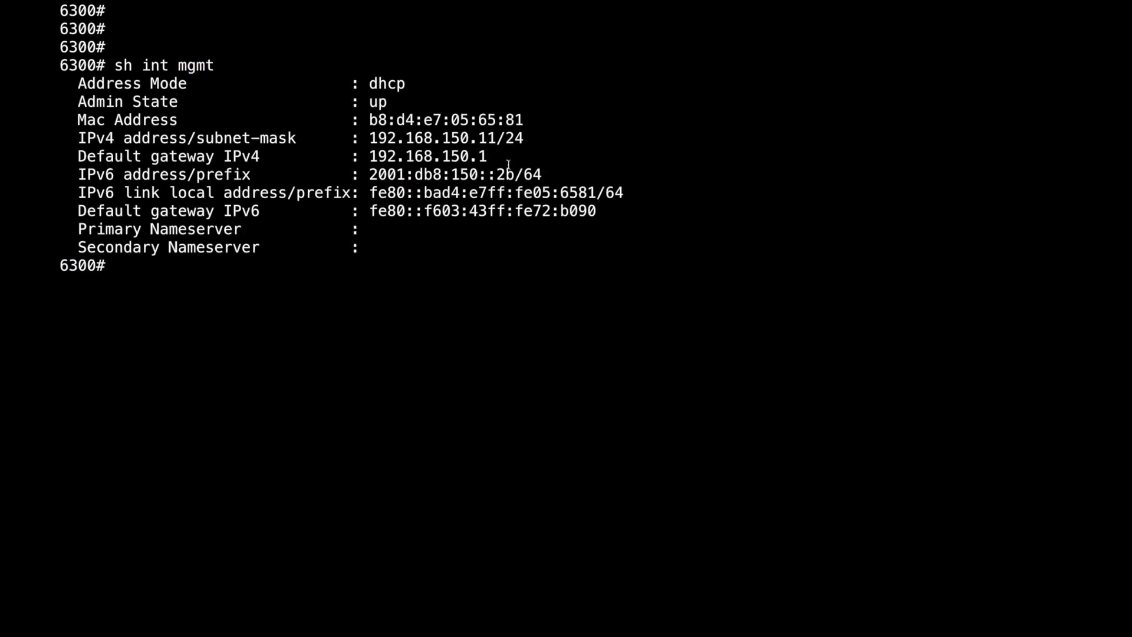
left_click_drag(511, 174, 372, 177)
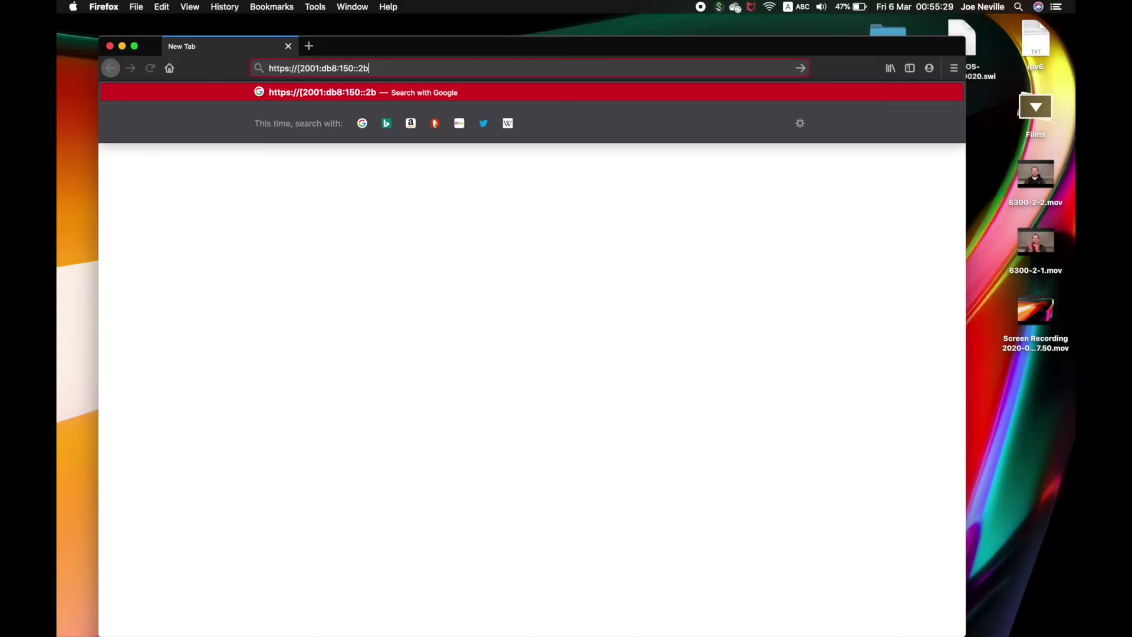
type("]")
key("Return")
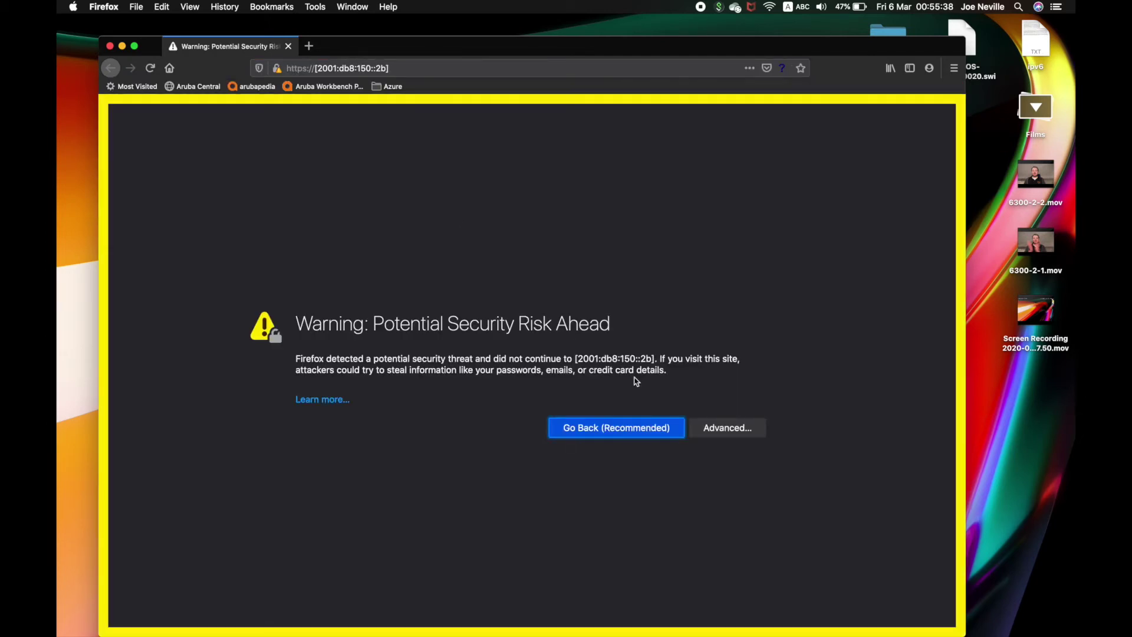
left_click(725, 428)
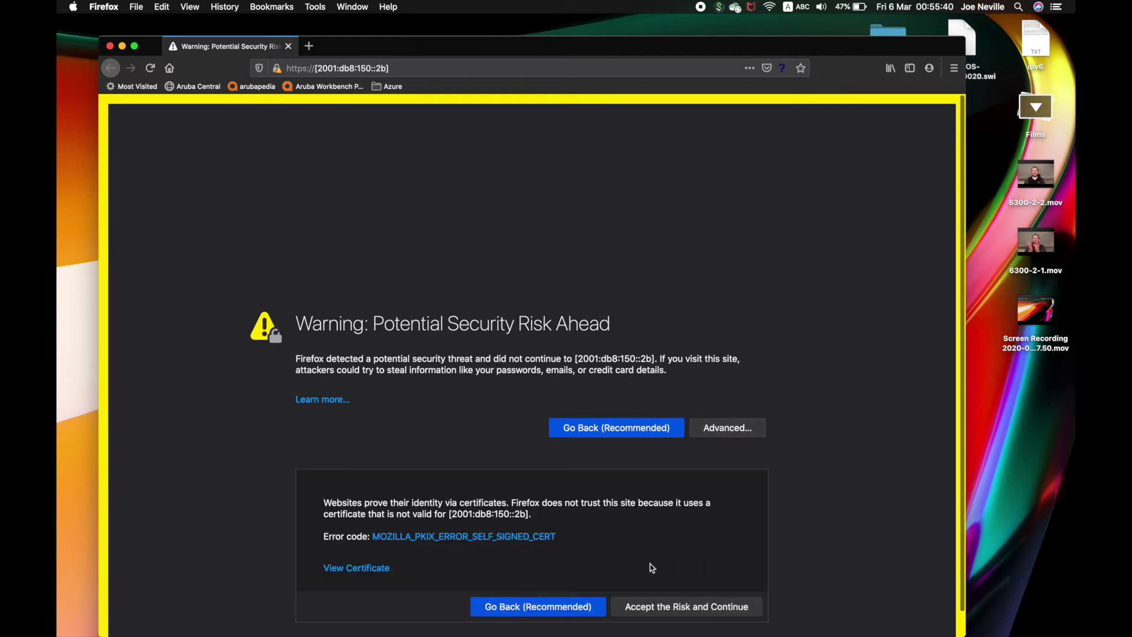
left_click(655, 607)
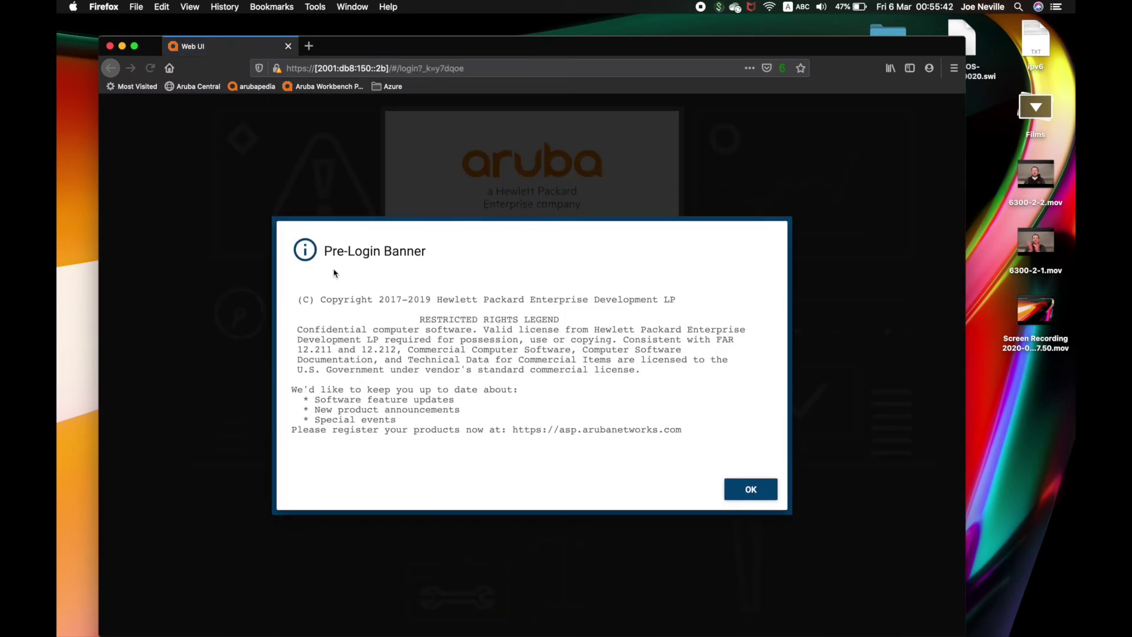
left_click(740, 492)
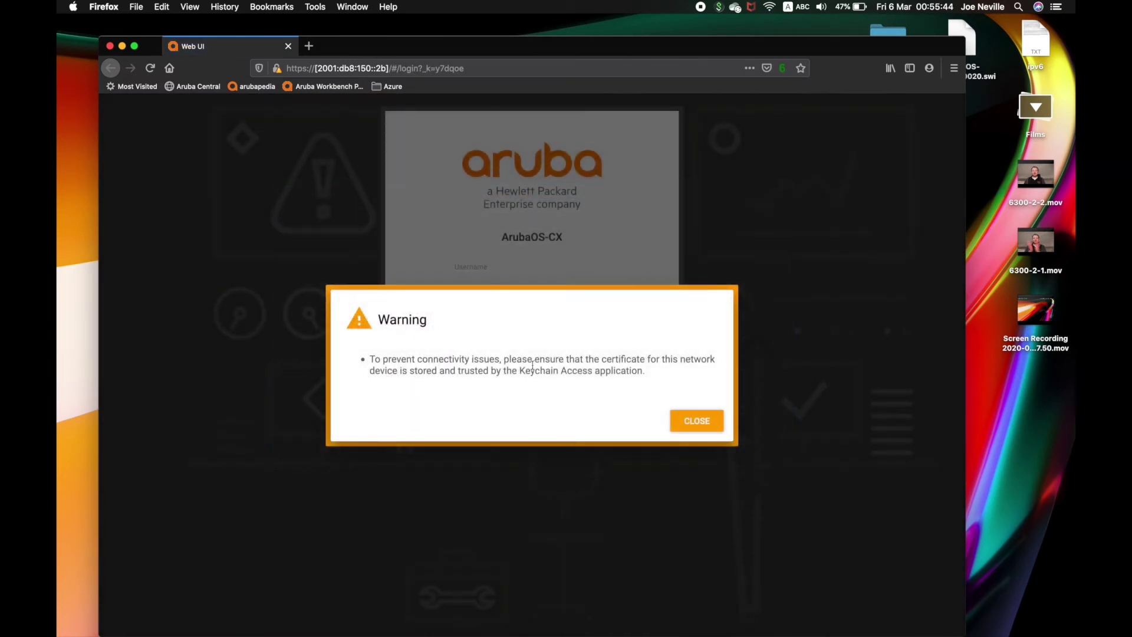
left_click(688, 430)
Step: Sign in to the switch Web UI with the admin credentials
left_click(461, 283)
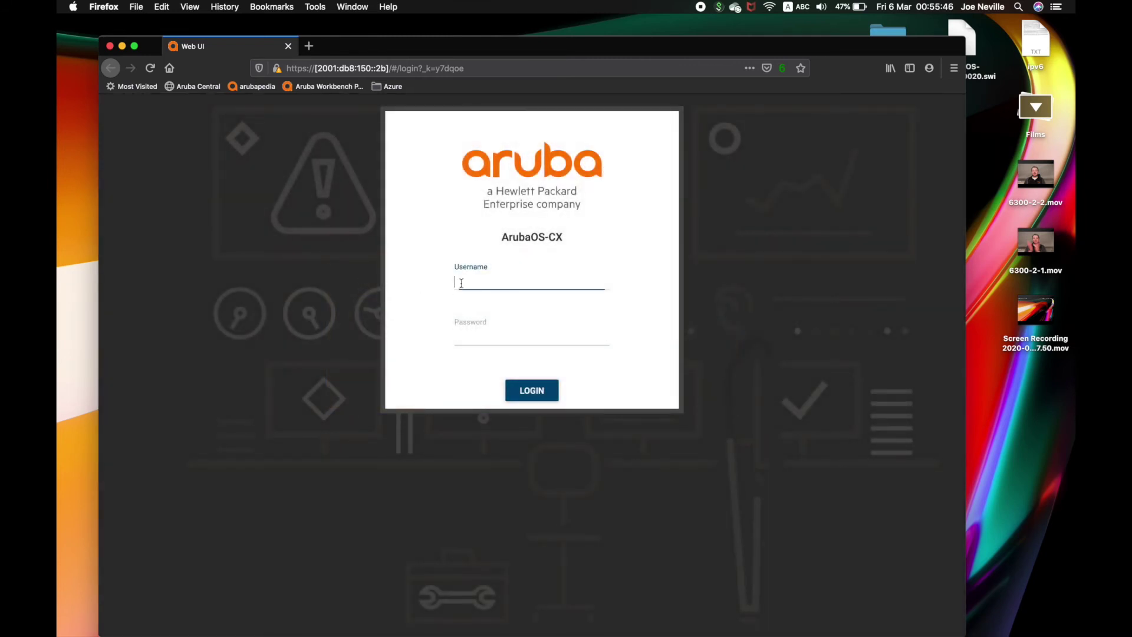
type("admin")
left_click(544, 382)
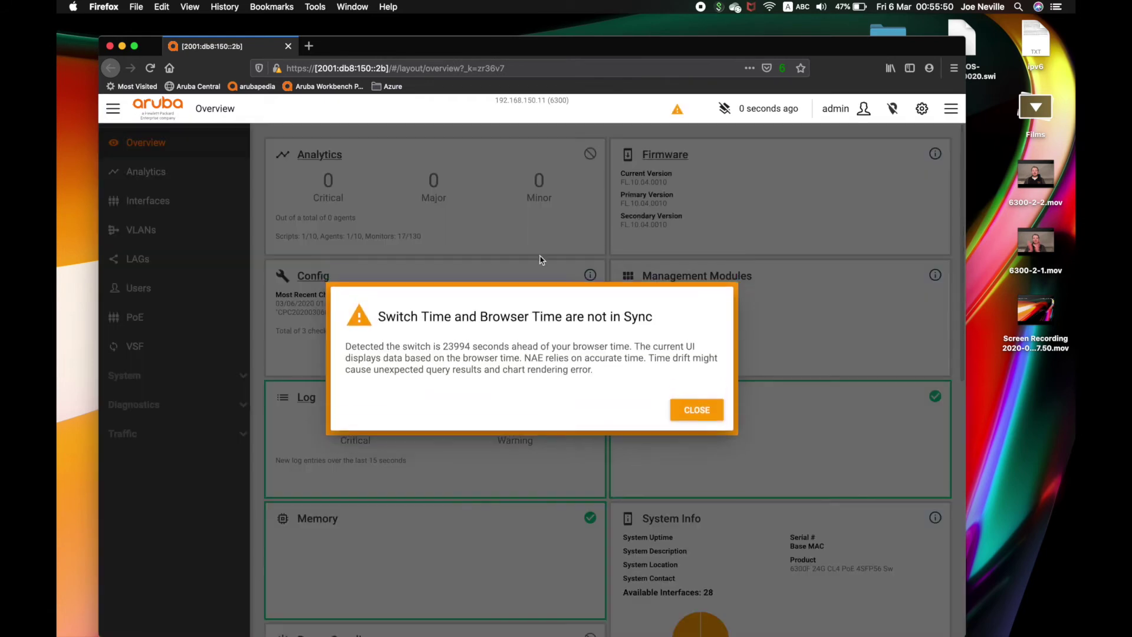
Step: On the Firmware Update page, select ArubaOS-CX_6400-6300_10_04_0020.swi as the primary image file
left_click(686, 411)
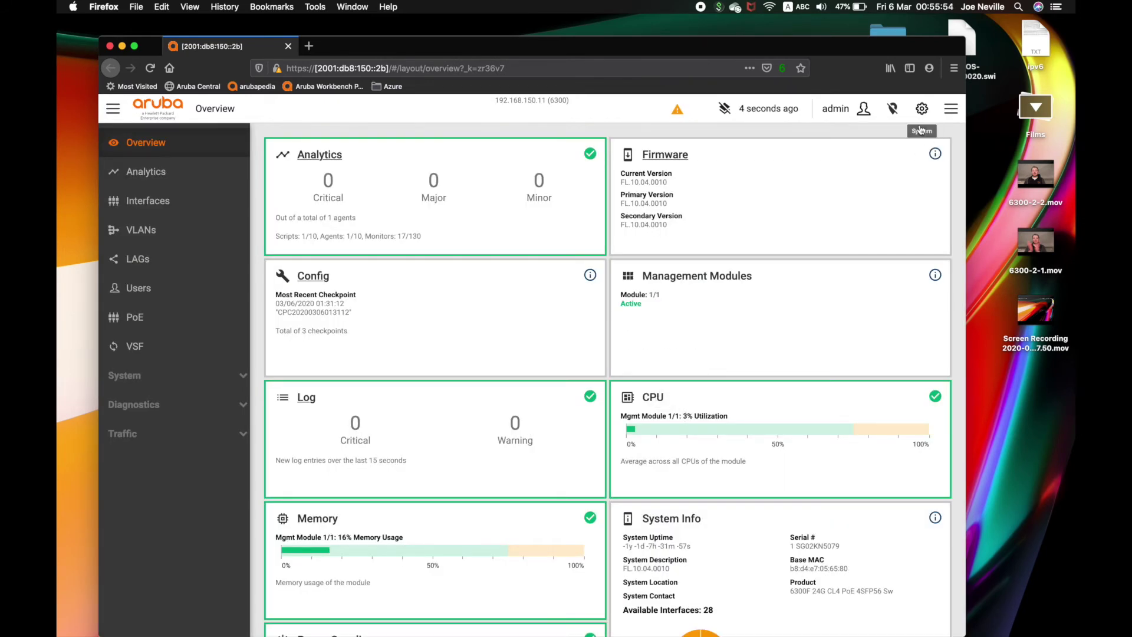
left_click(665, 154)
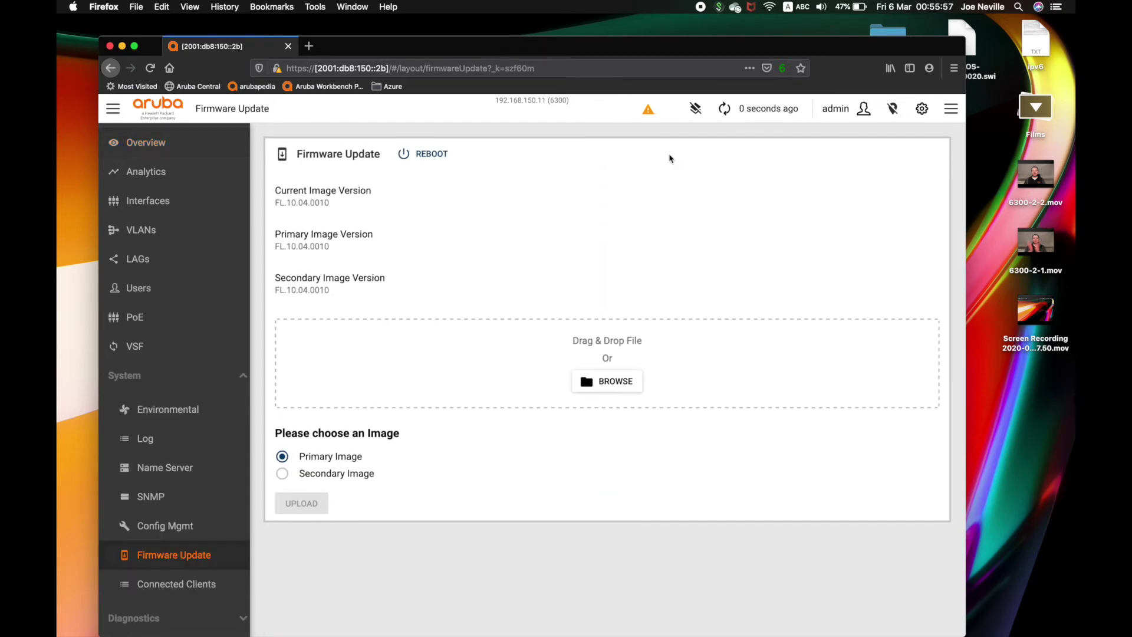
left_click(135, 47)
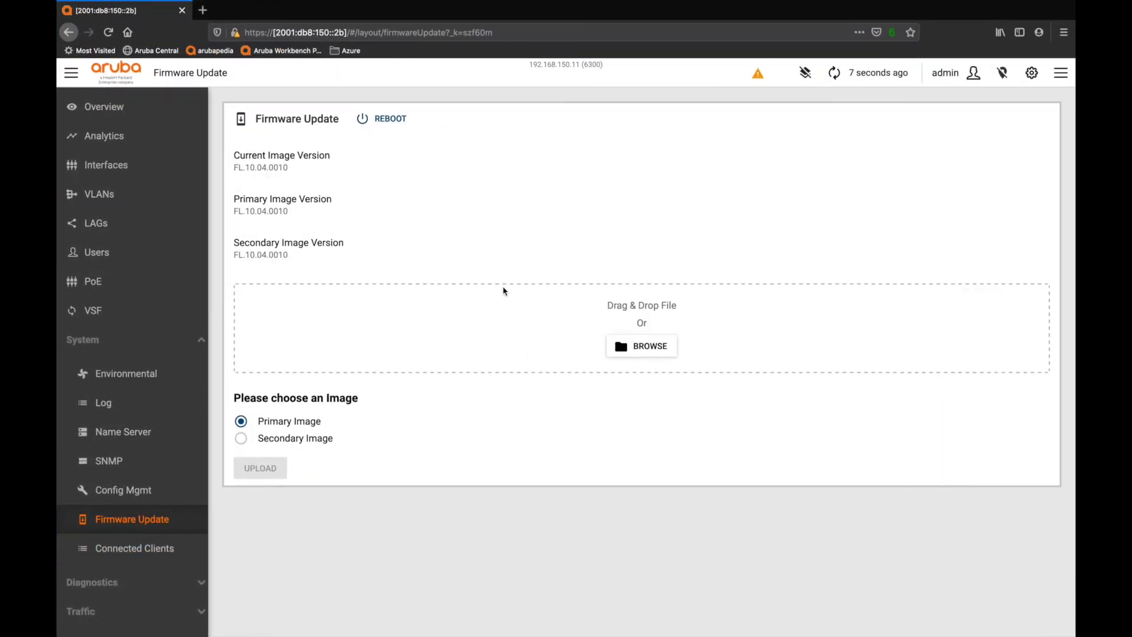
left_click(643, 346)
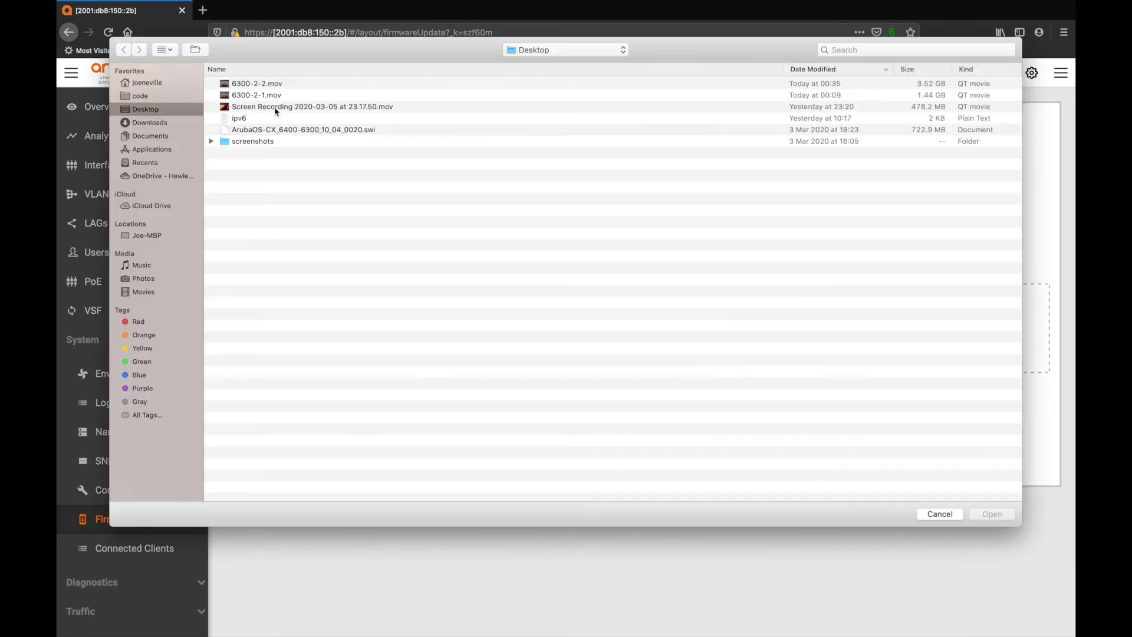
left_click(307, 132)
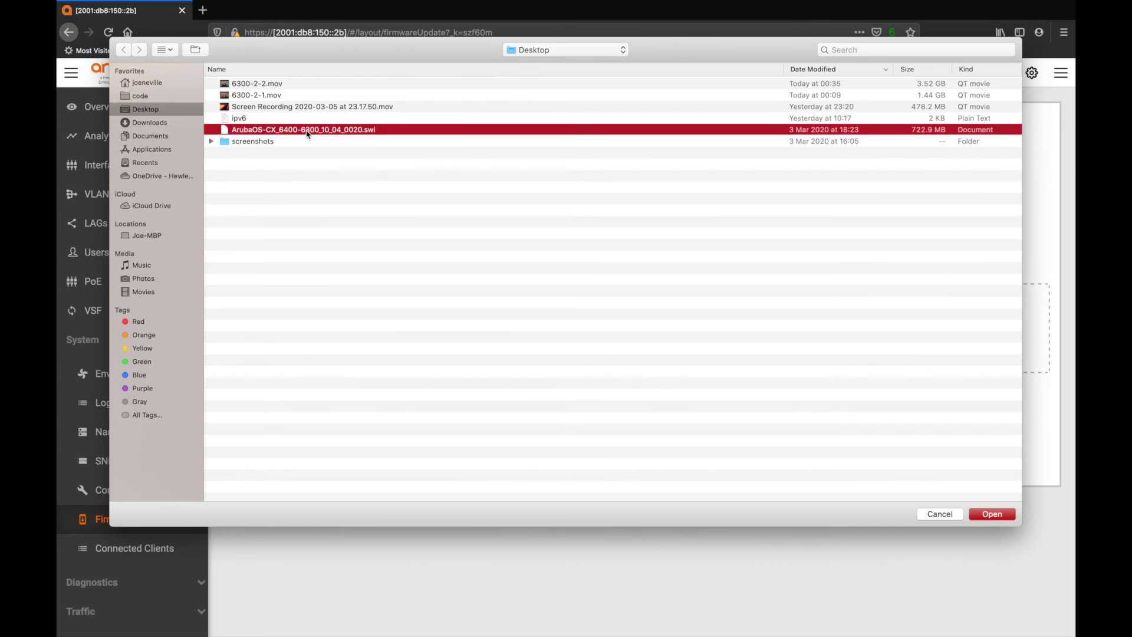
left_click(980, 514)
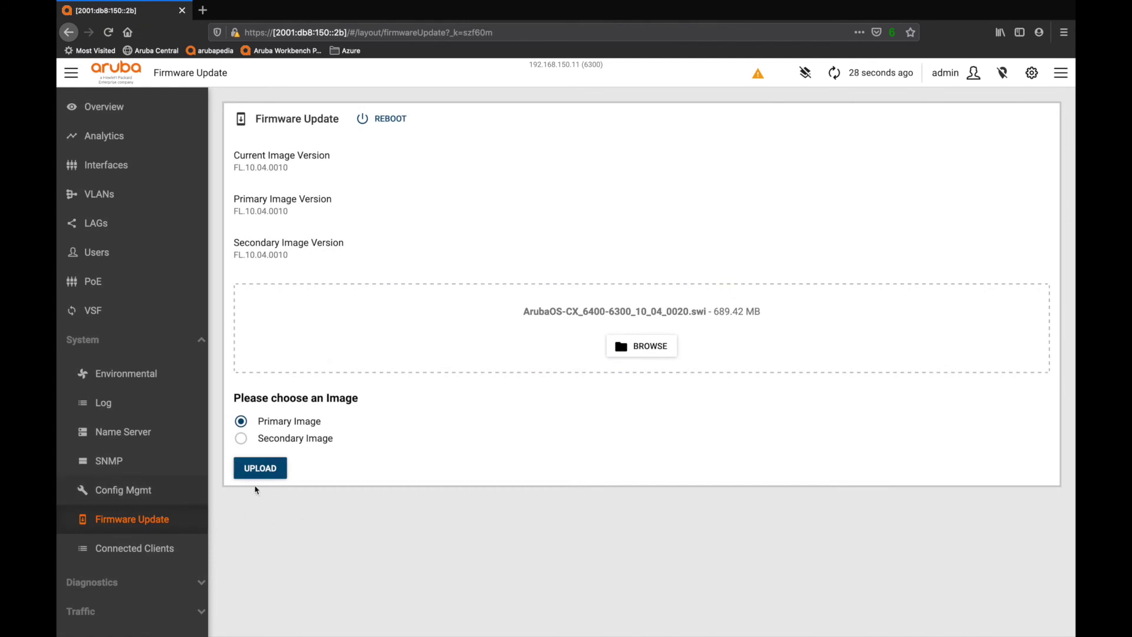
Step: Upload the firmware file to the primary image and confirm the update
left_click(260, 468)
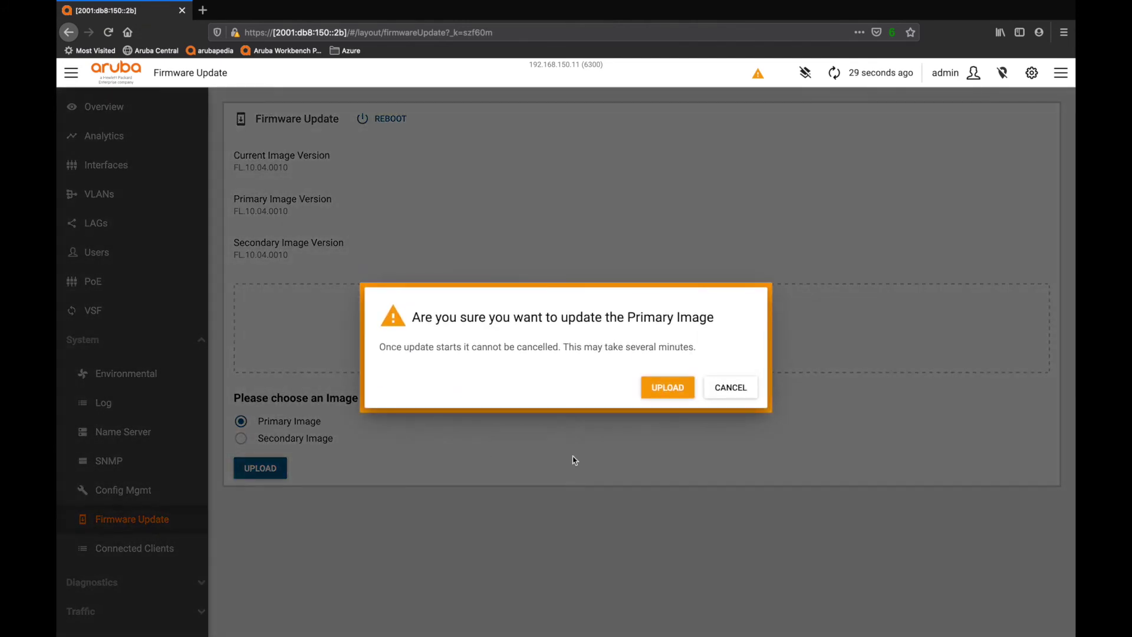
left_click(665, 388)
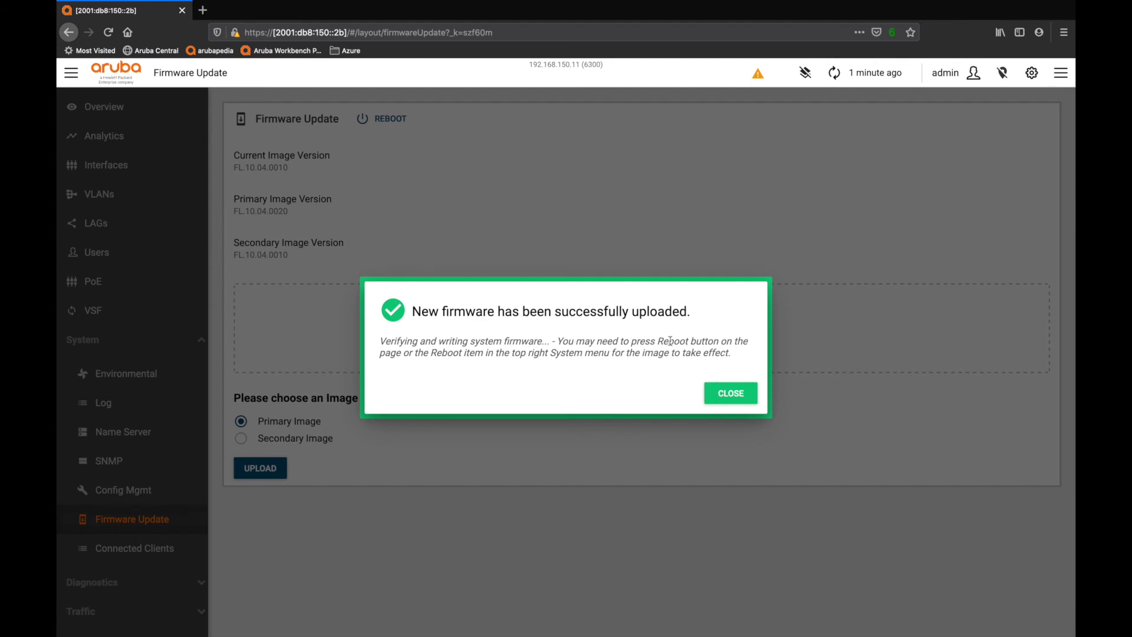
left_click(736, 400)
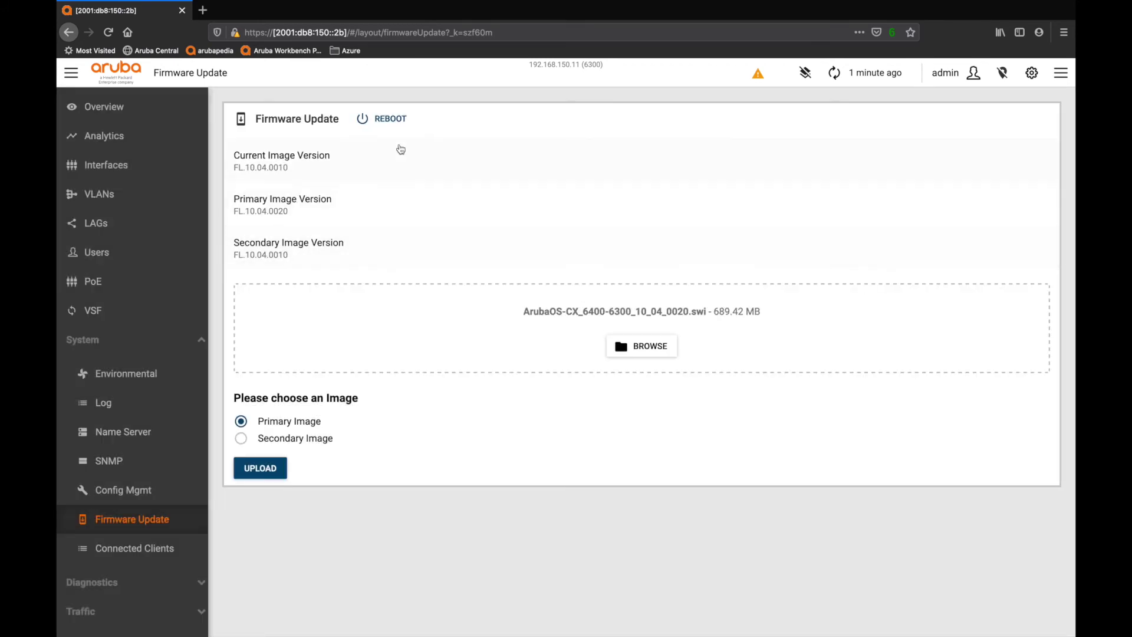
Step: Reboot the switch from primary image FL.10.04.0020 and dismiss the logout notices
left_click(388, 120)
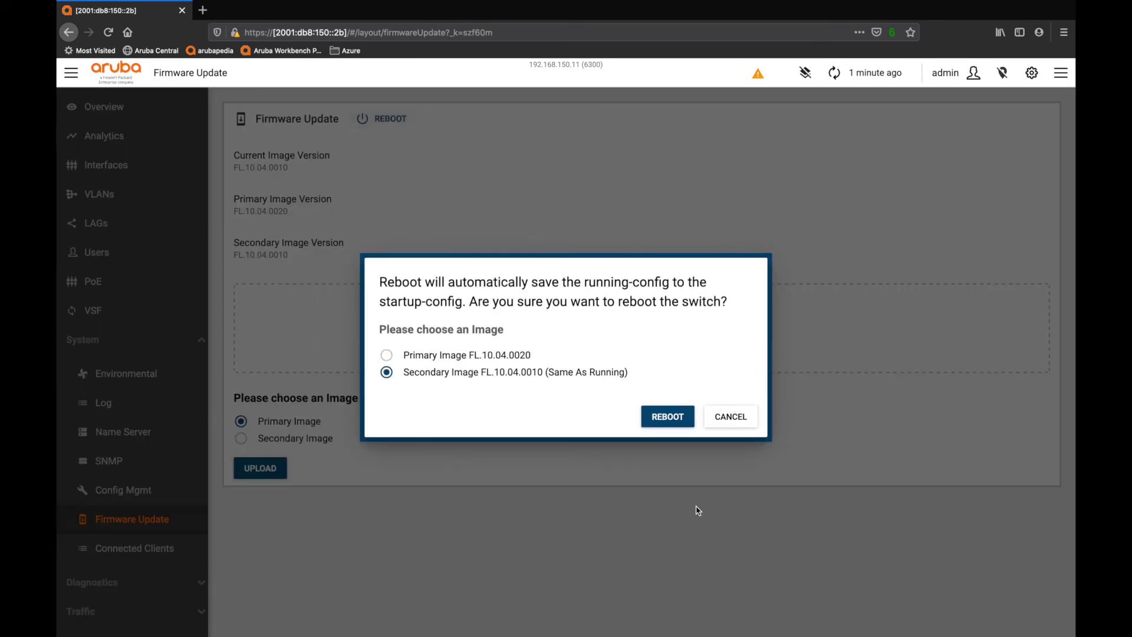
left_click(487, 356)
left_click(662, 418)
left_click(719, 402)
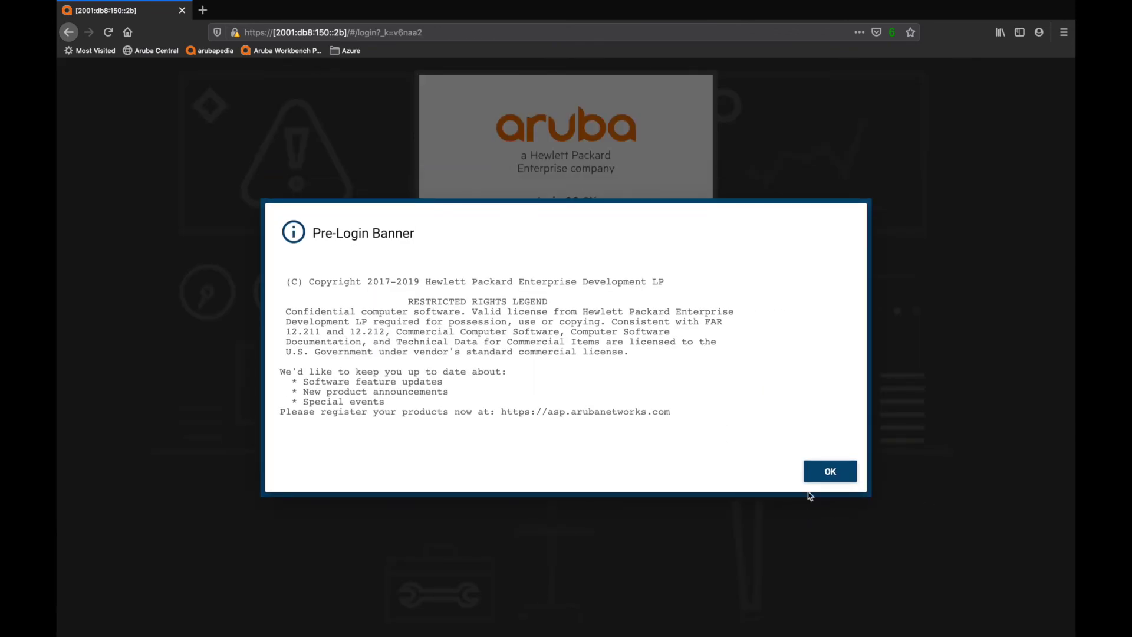
left_click(822, 478)
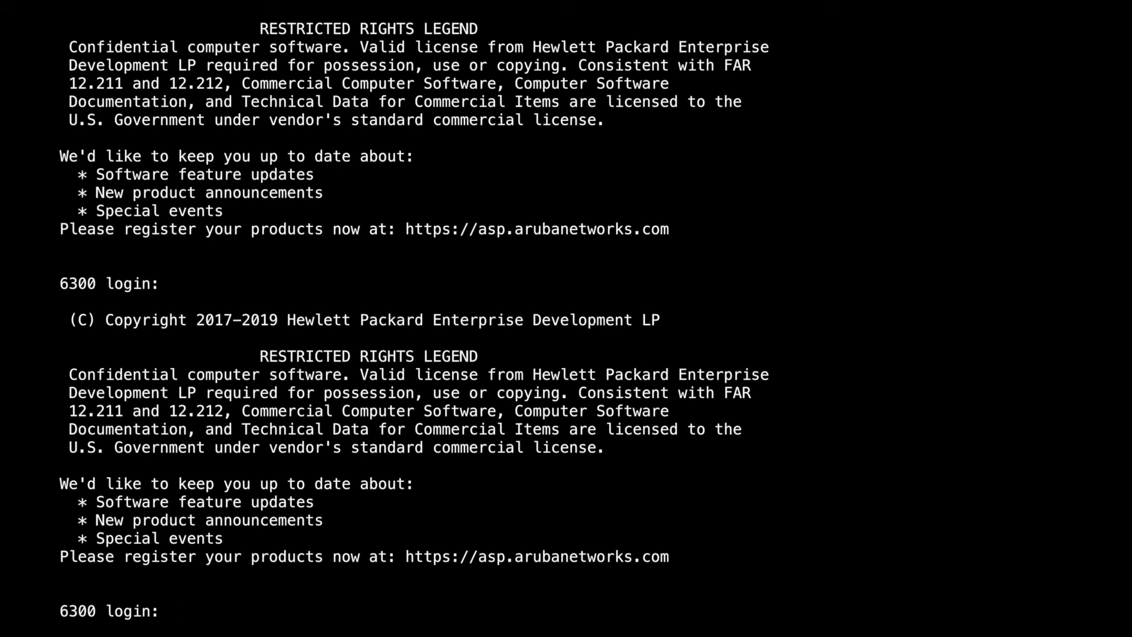
Step: Log back in at the console and run 'show version' to confirm FL.10.04.0020 on the primary image
type("admin")
key("Return")
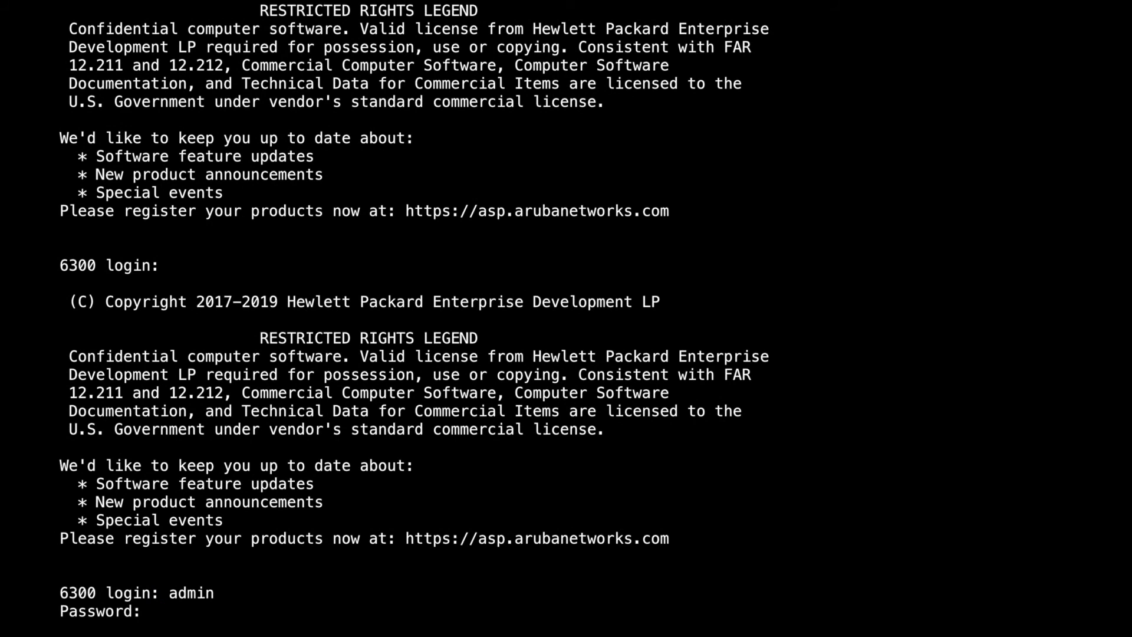
key("Return")
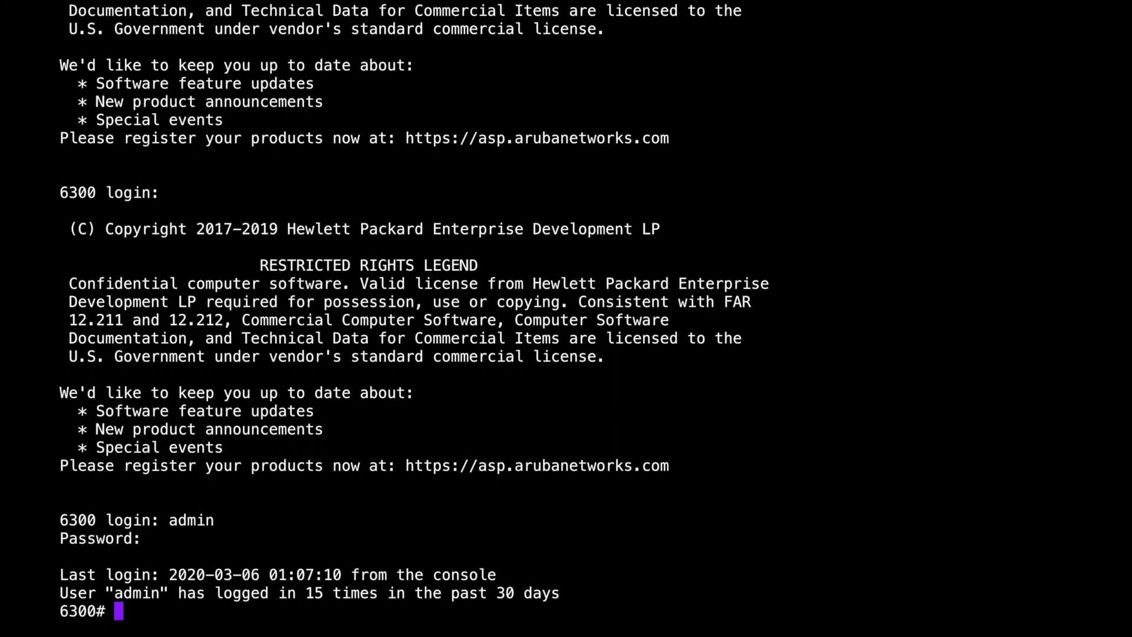
type("show version")
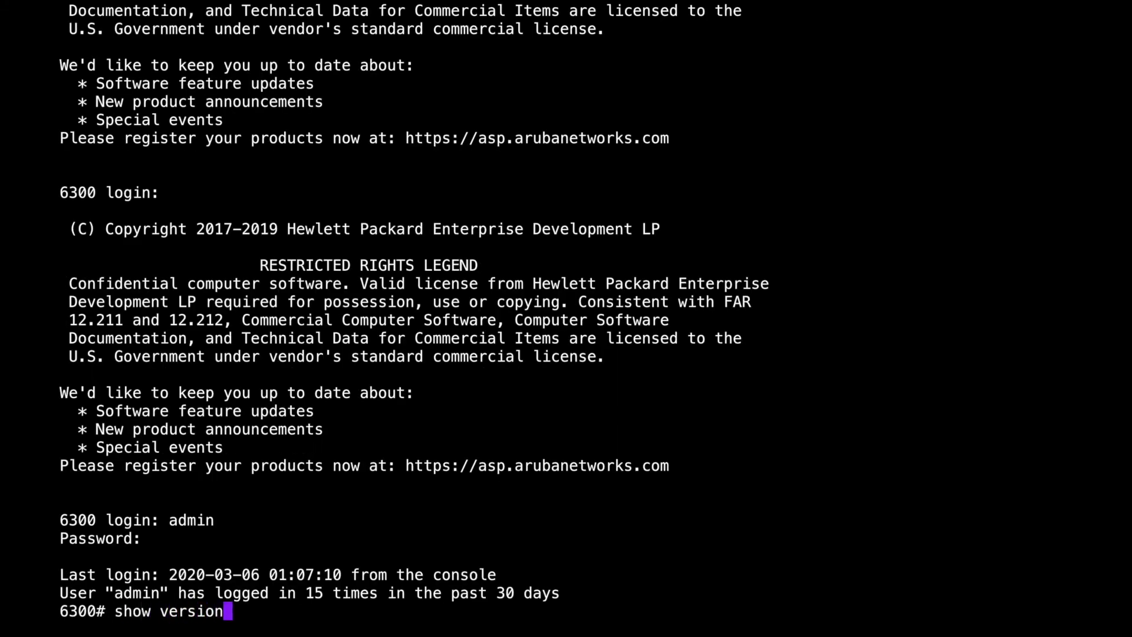
key("Return")
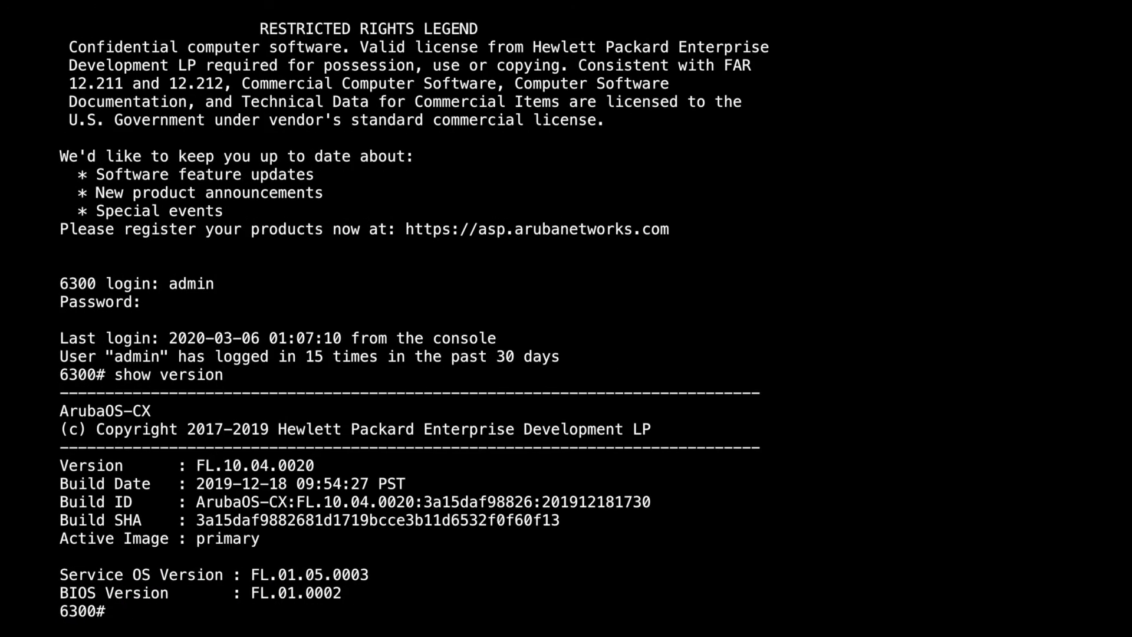